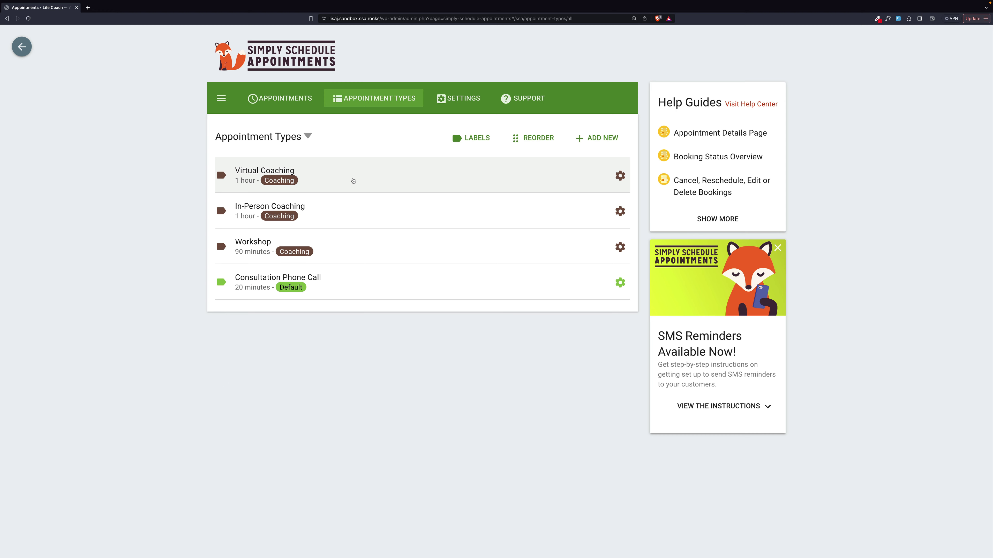
Review the Capacity settings of the Virtual Coaching appointment type, then return to the appointment types list
{"action": "left_click", "coordinate": [353, 181]}
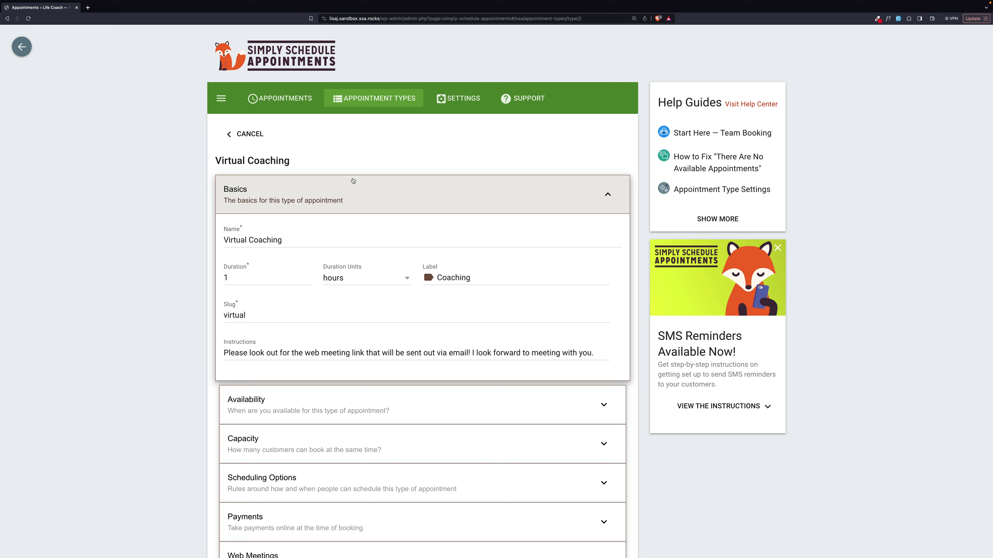
{"action": "scroll", "coordinate": [353, 180], "scroll_direction": "down", "scroll_amount": 5}
{"action": "left_click", "coordinate": [352, 184]}
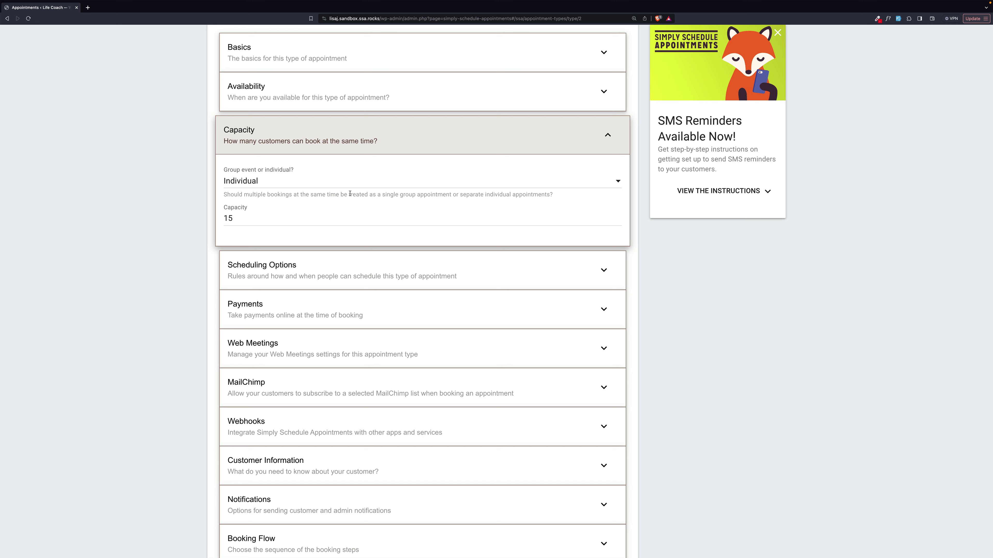
{"action": "left_click", "coordinate": [8, 19]}
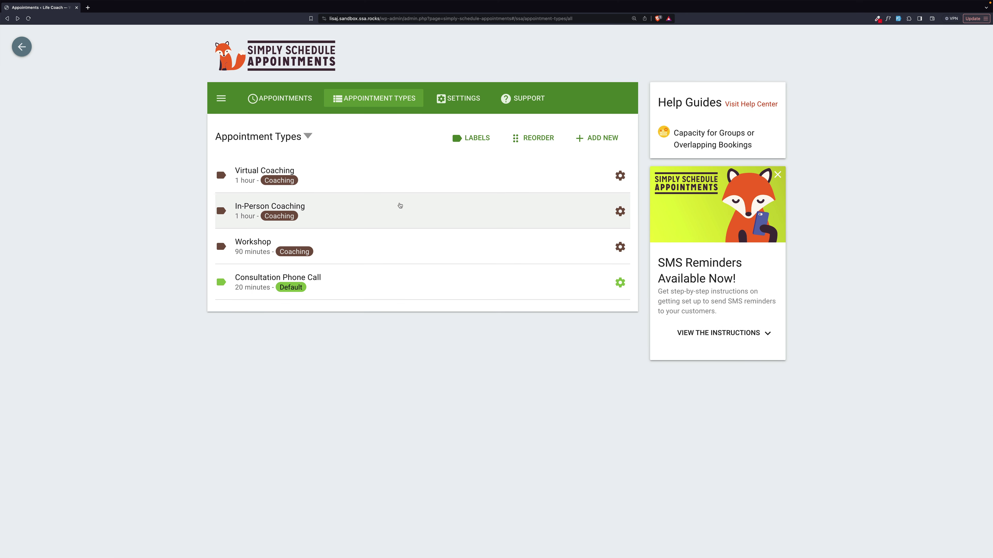
Set the group event capacity of the In-Person Coaching appointment type to 15
{"action": "left_click", "coordinate": [400, 206]}
{"action": "scroll", "coordinate": [383, 297], "scroll_direction": "down", "scroll_amount": 5}
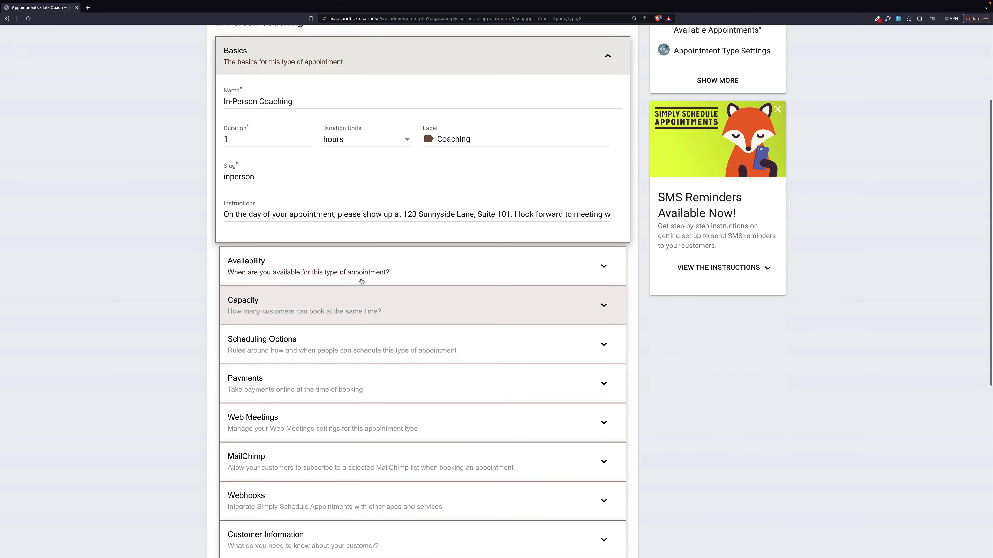
{"action": "left_click", "coordinate": [355, 306]}
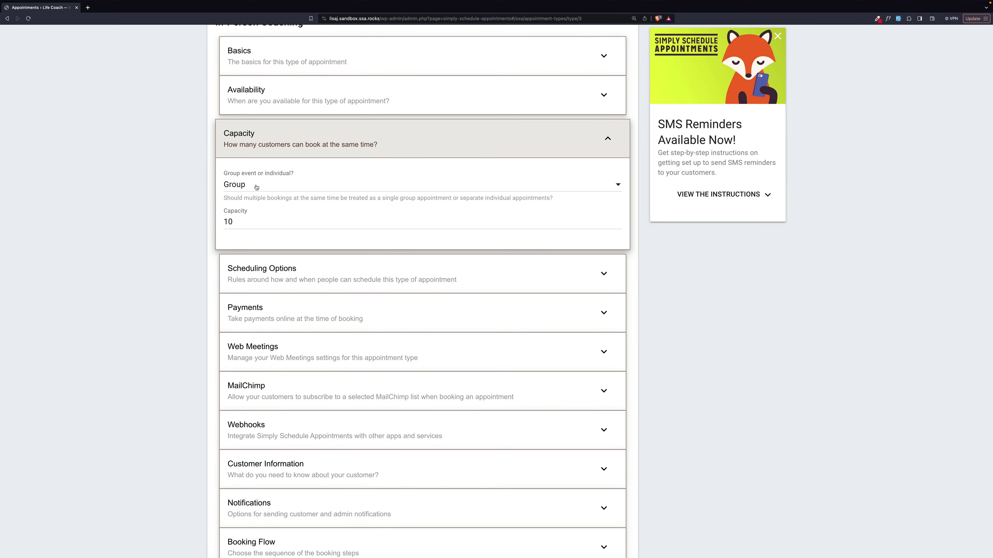
{"action": "left_click", "coordinate": [240, 221]}
{"action": "key", "text": "BackSpace"}
{"action": "type", "text": "5"}
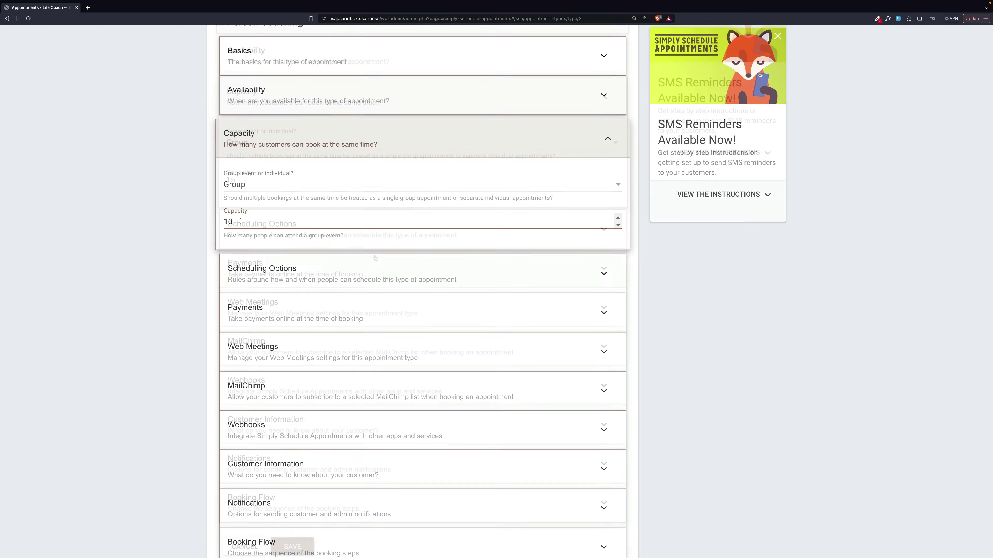
{"action": "scroll", "coordinate": [376, 258], "scroll_direction": "down", "scroll_amount": 1}
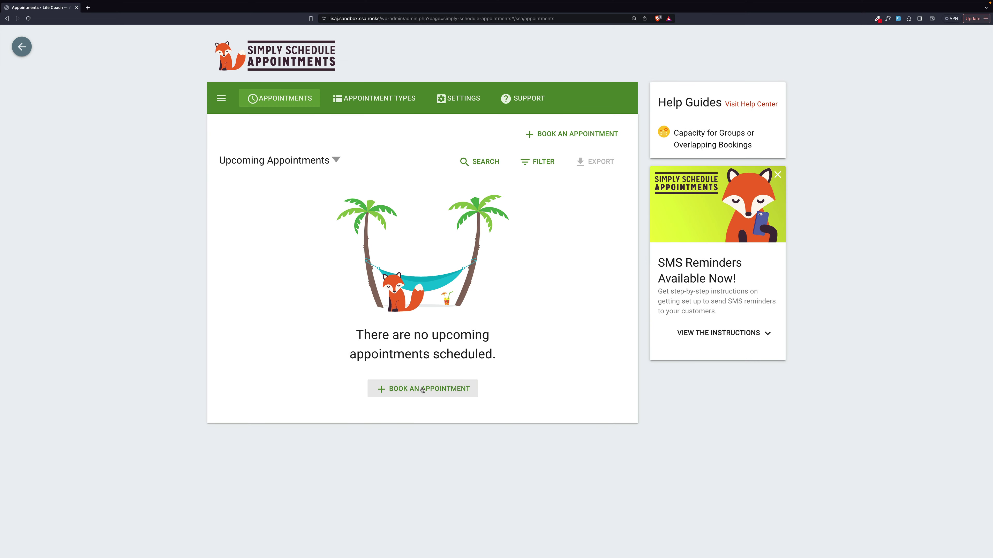
Book a Virtual Coaching appointment for Wednesday, January 24th, 2024 at 8:00 AM using auto-filled sample customer details
{"action": "left_click", "coordinate": [423, 389]}
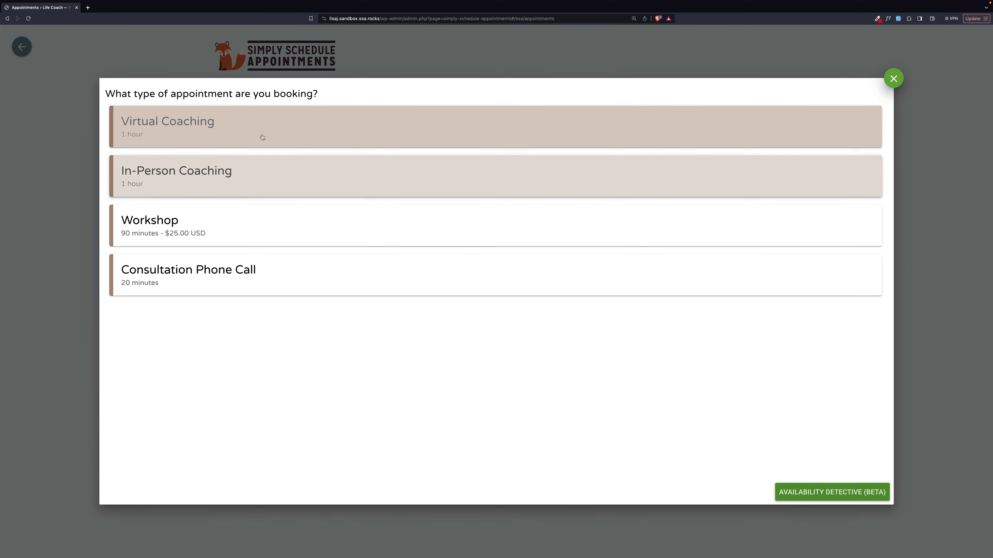
{"action": "left_click", "coordinate": [262, 137]}
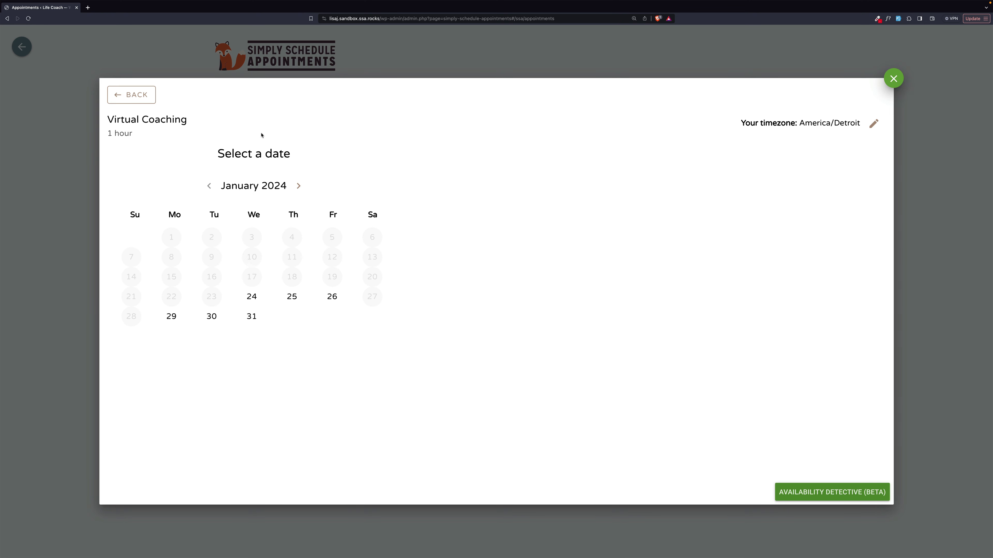
{"action": "left_click", "coordinate": [260, 296]}
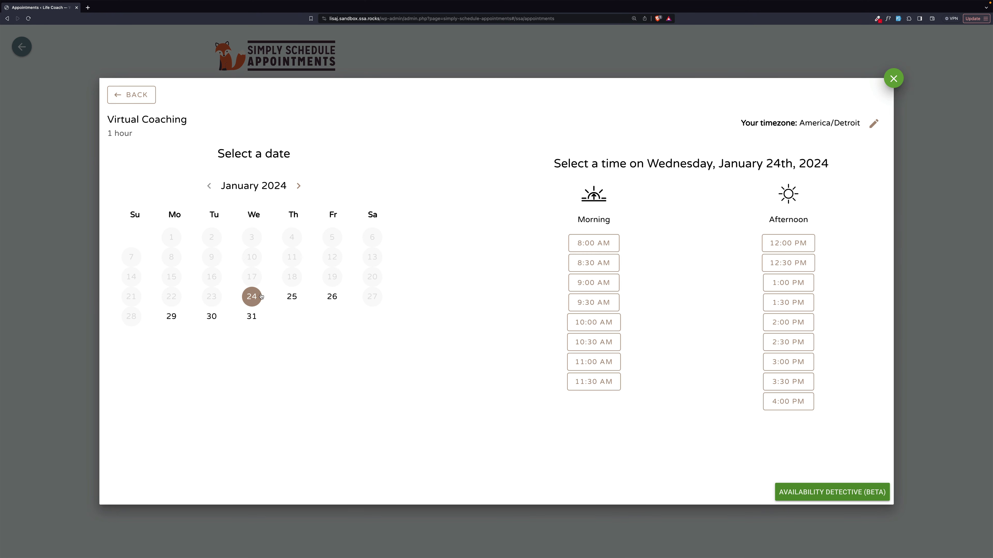
{"action": "left_click", "coordinate": [603, 244]}
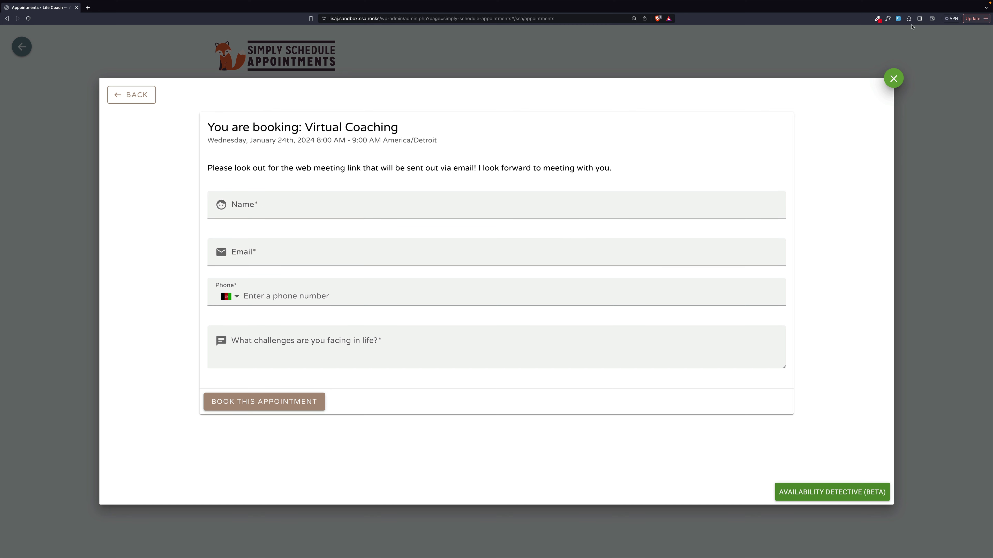
{"action": "left_click", "coordinate": [899, 18]}
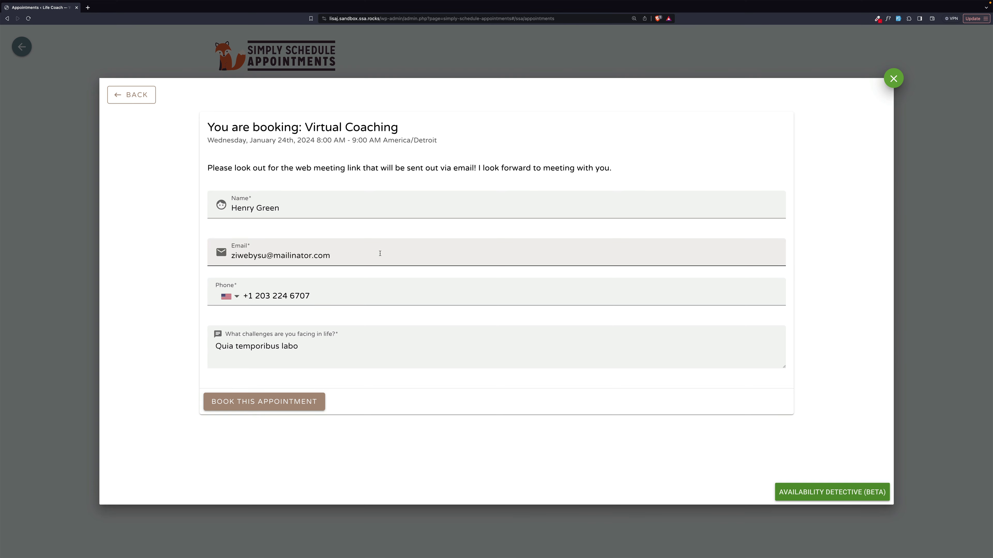
{"action": "left_click", "coordinate": [273, 402]}
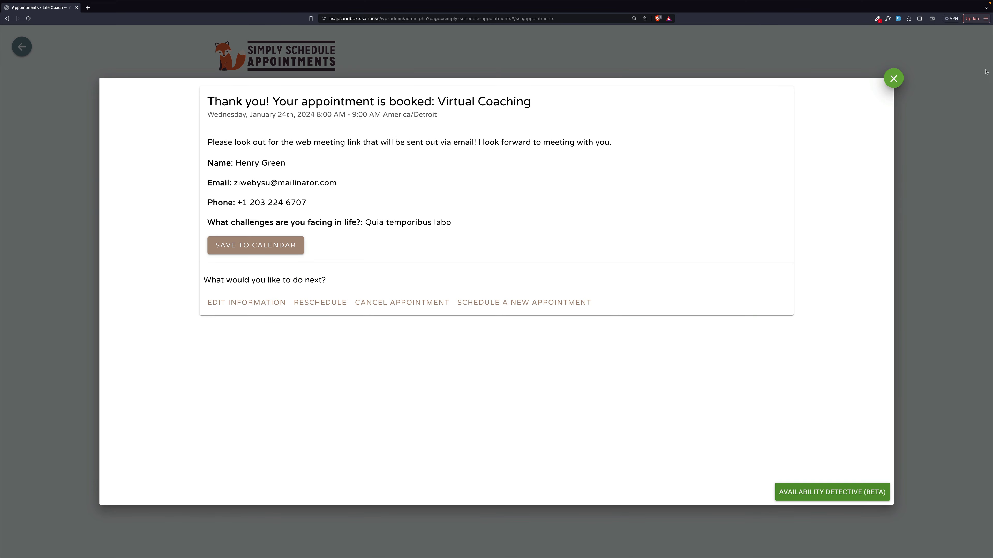
Book a second Virtual Coaching appointment for January 24th, 2024 at 8:00 AM with different sample customer details and close the booking window
{"action": "left_click", "coordinate": [288, 126]}
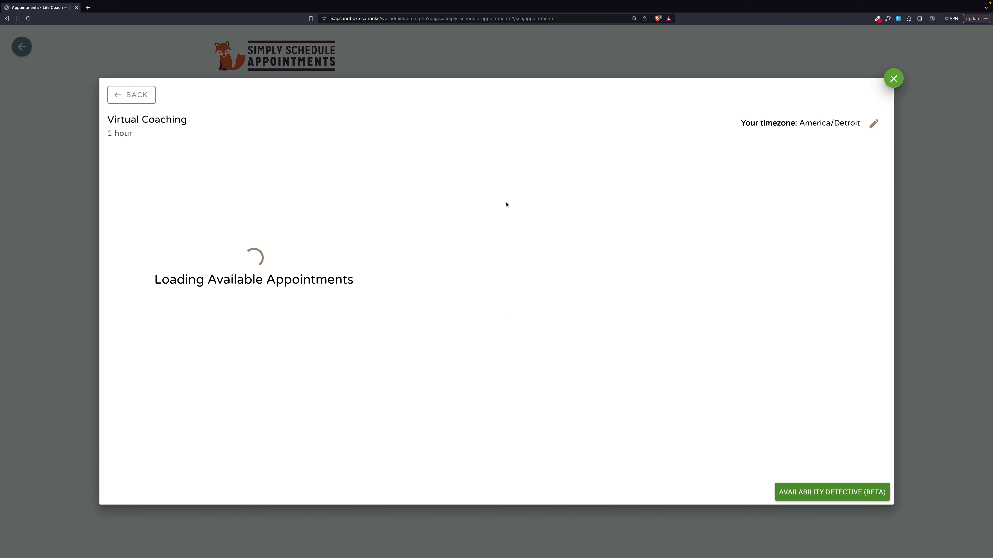
{"action": "left_click", "coordinate": [252, 296]}
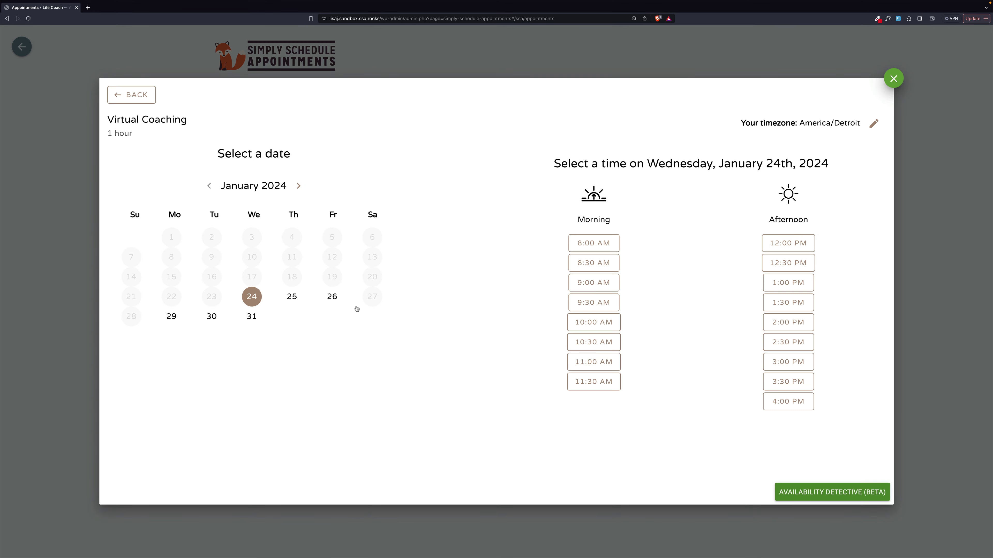
{"action": "left_click", "coordinate": [600, 241]}
{"action": "key", "text": "alt+shift+f"}
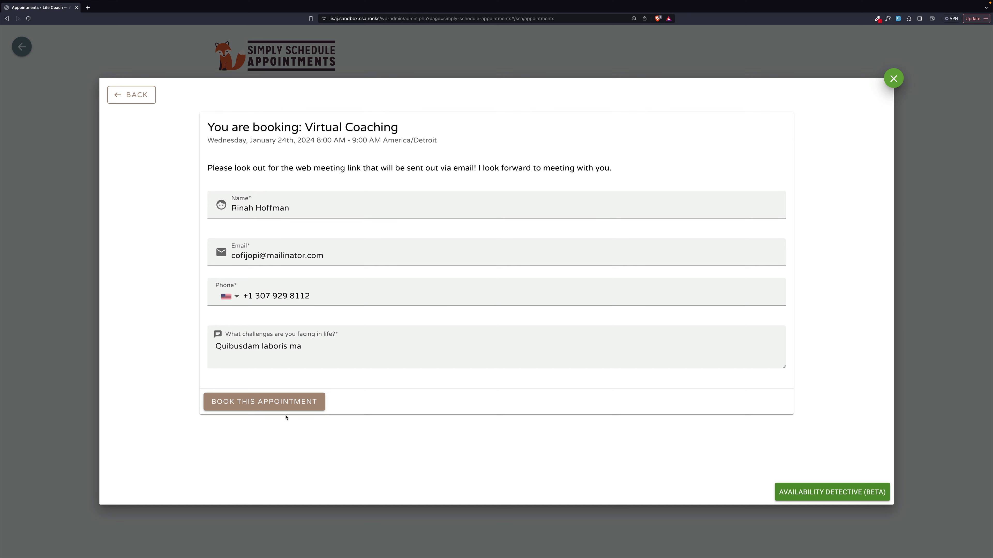
{"action": "left_click", "coordinate": [254, 407]}
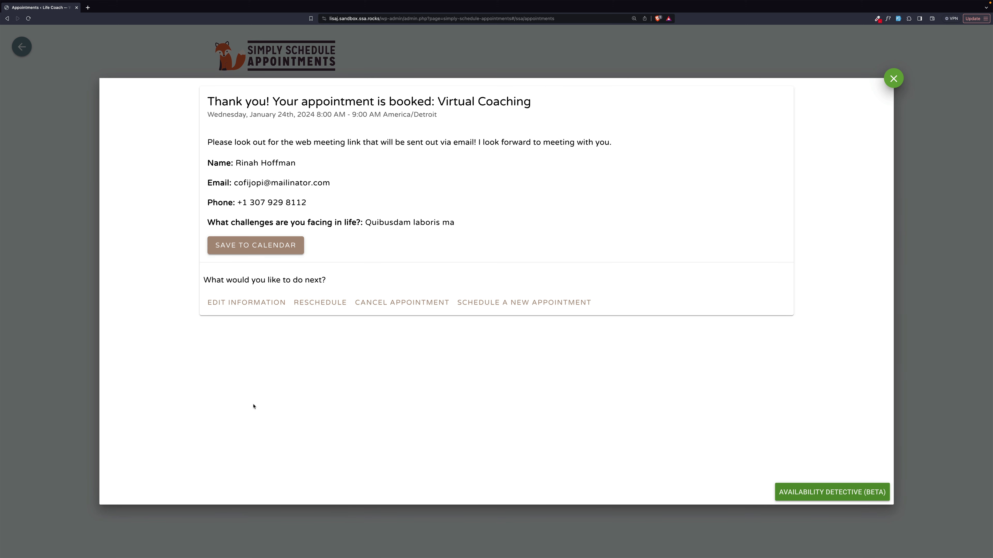
{"action": "left_click", "coordinate": [894, 80]}
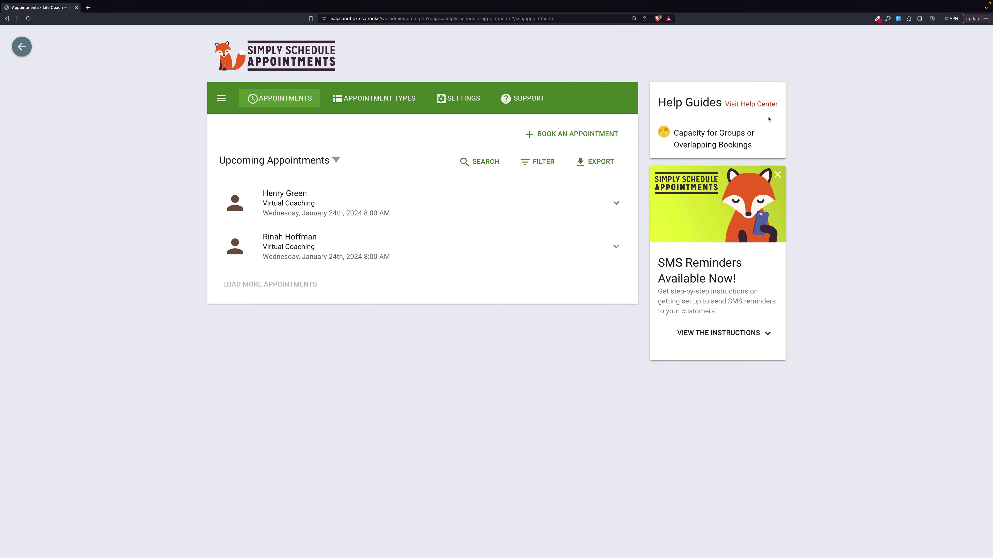
Book a third Virtual Coaching appointment in the January 24th, 2024 8:00 AM slot with new sample customer details and close the booking window
{"action": "left_click", "coordinate": [591, 137]}
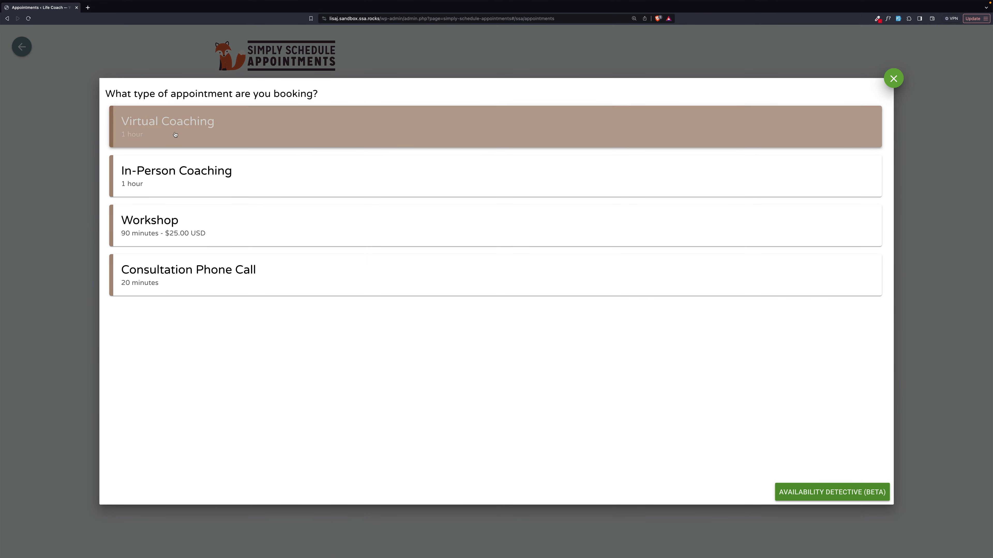
{"action": "left_click", "coordinate": [175, 135]}
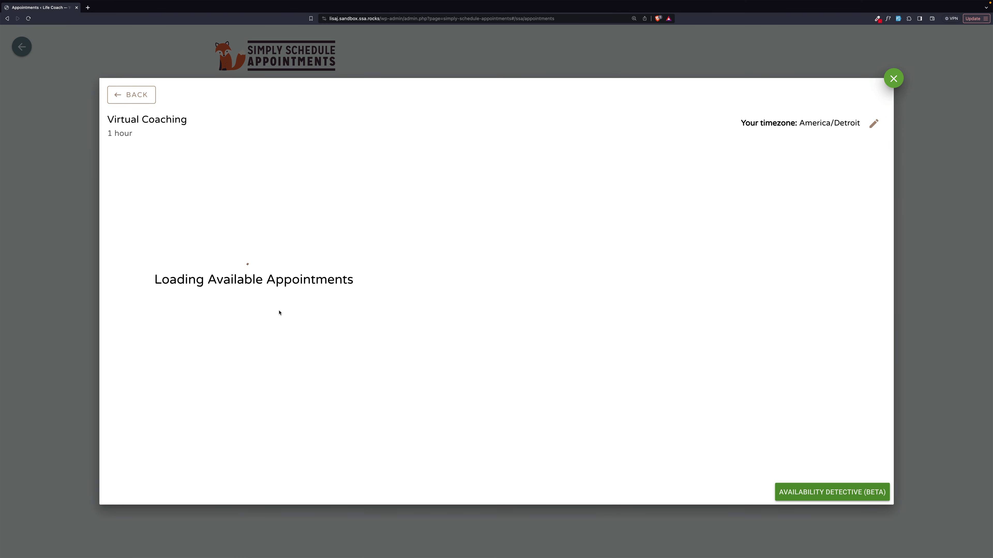
{"action": "left_click", "coordinate": [252, 296]}
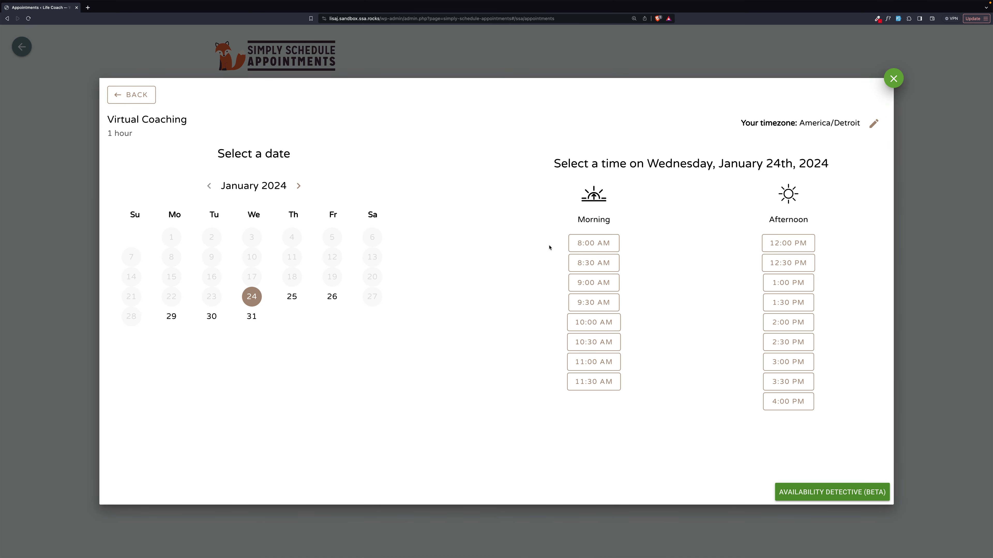
{"action": "left_click", "coordinate": [587, 243]}
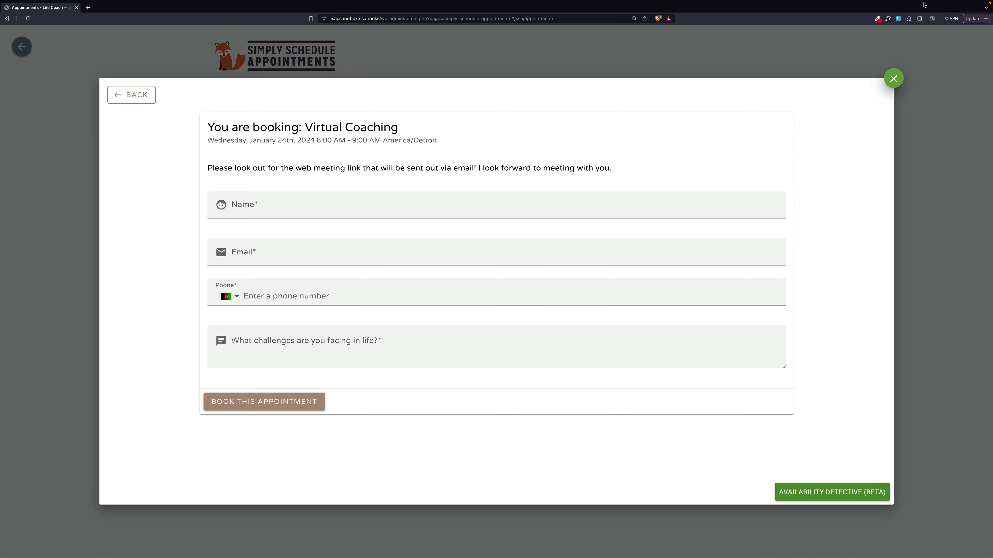
{"action": "mouse_move", "coordinate": [924, 4]}
{"action": "left_click", "coordinate": [908, 36]}
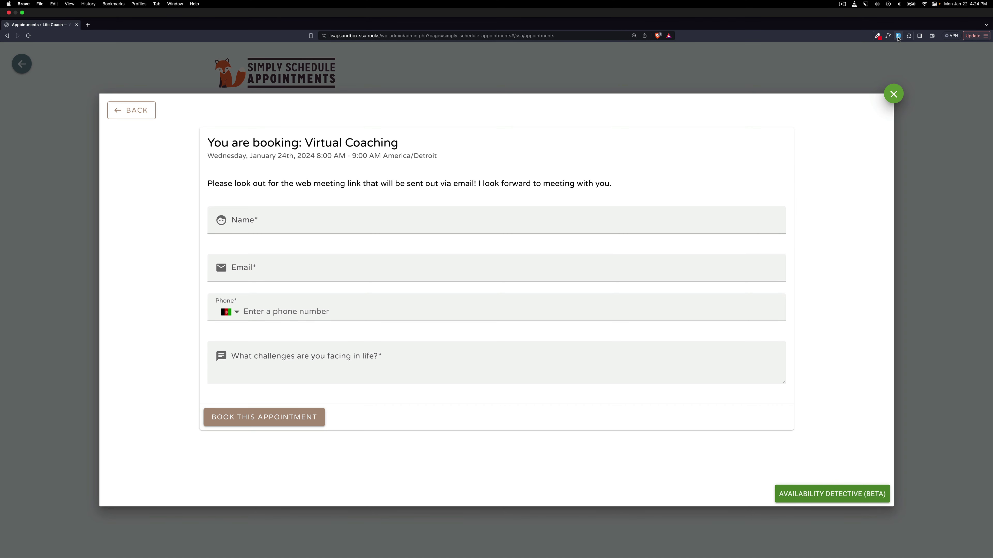
{"action": "left_click", "coordinate": [293, 397]}
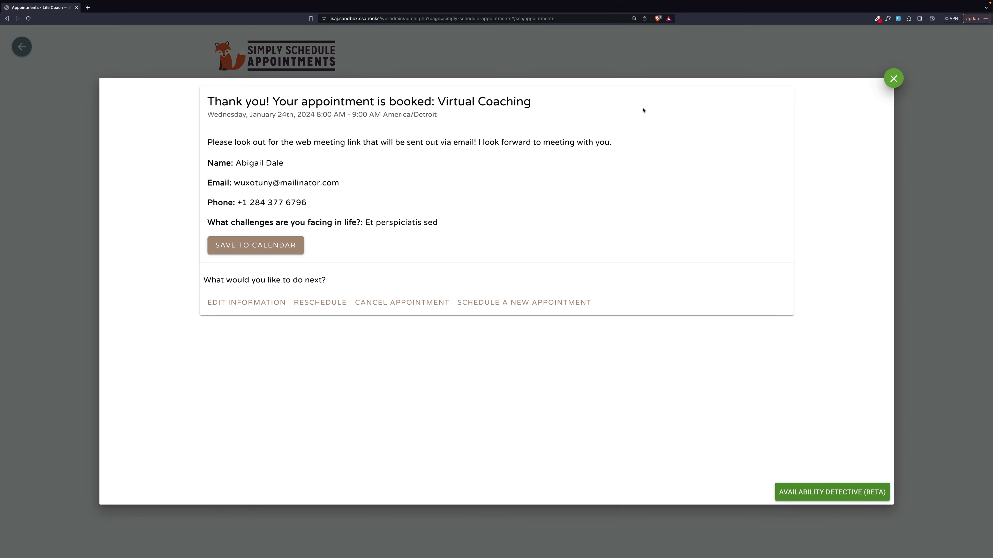
{"action": "left_click", "coordinate": [886, 84]}
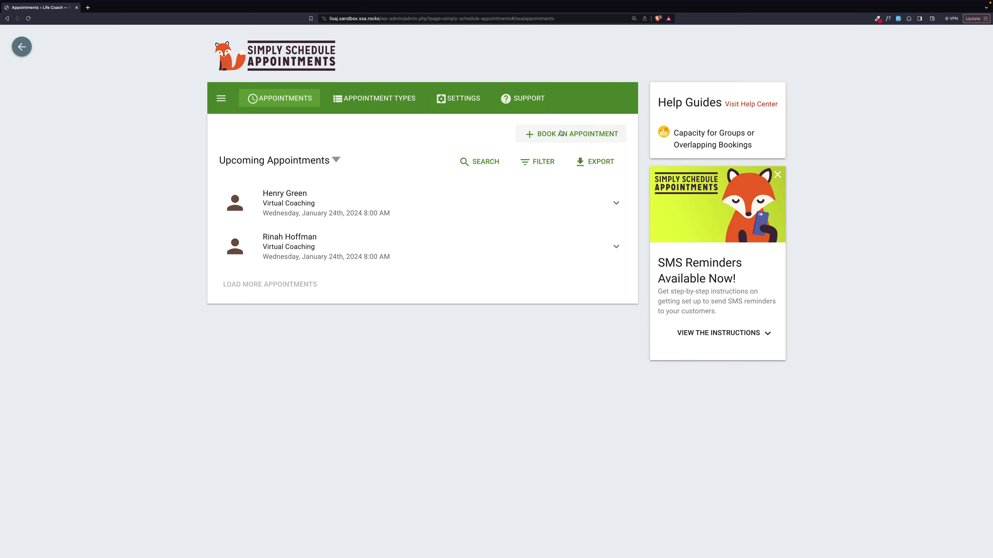
Start a fourth Virtual Coaching booking for Wednesday, January 24th, 2024 at 8:00 AM
{"action": "left_click", "coordinate": [546, 142]}
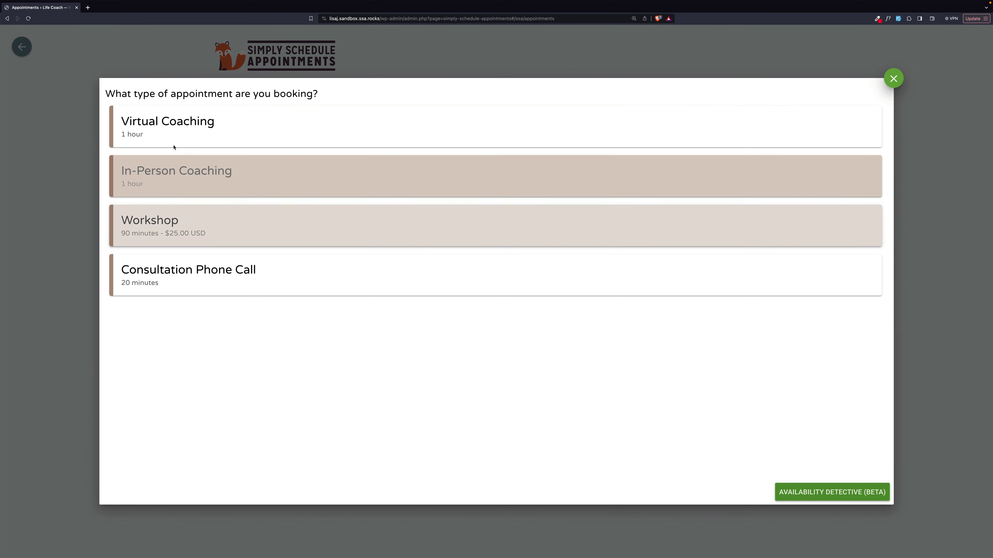
{"action": "left_click", "coordinate": [173, 132]}
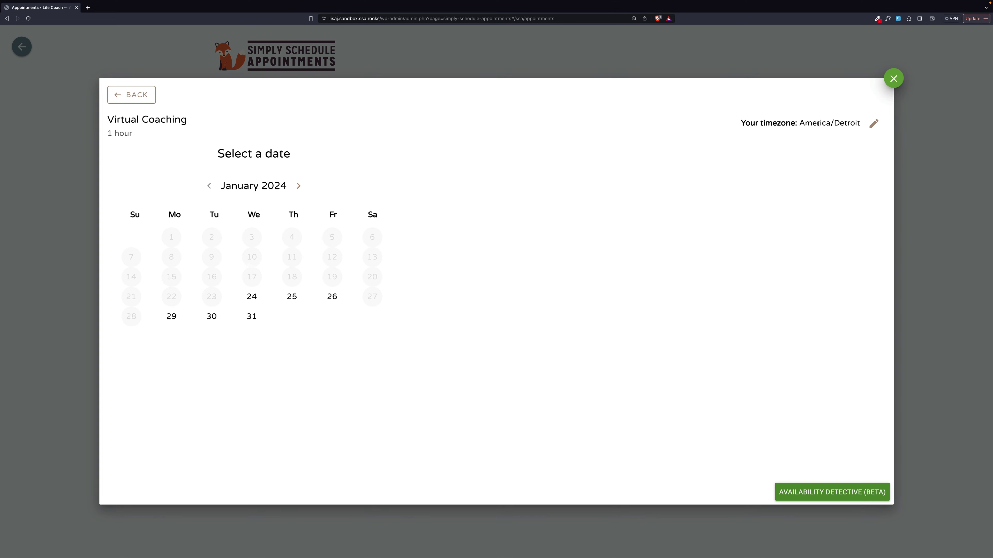
{"action": "left_click", "coordinate": [259, 296]}
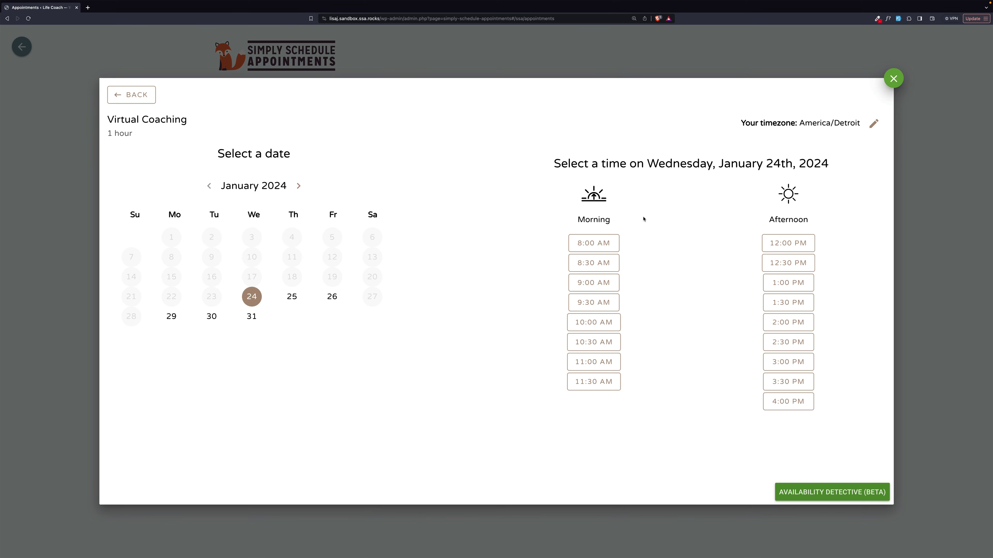
{"action": "left_click", "coordinate": [617, 239]}
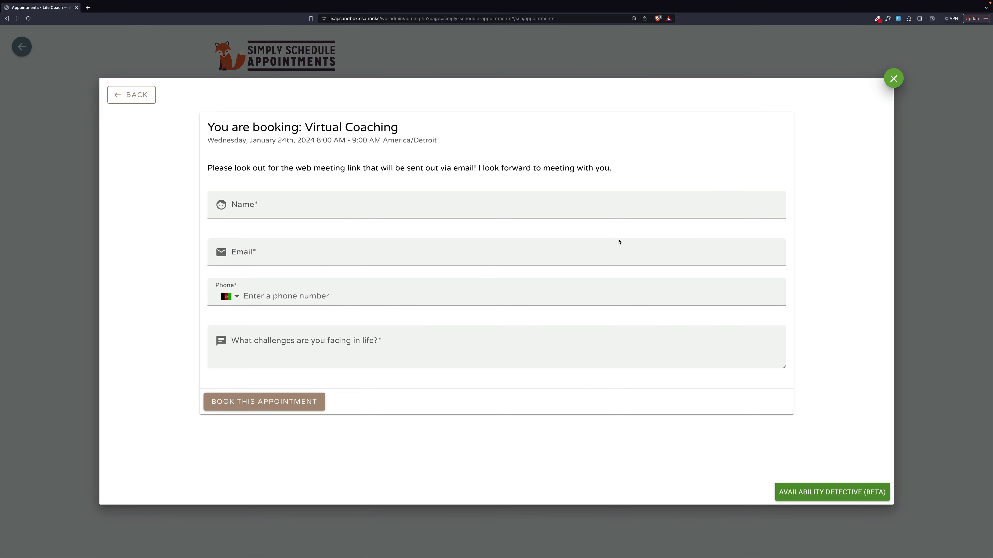
Fill the Virtual Coaching booking form with generated customer name, email, phone and challenges details, and submit it
{"action": "left_click", "coordinate": [306, 203]}
{"action": "left_click", "coordinate": [273, 402]}
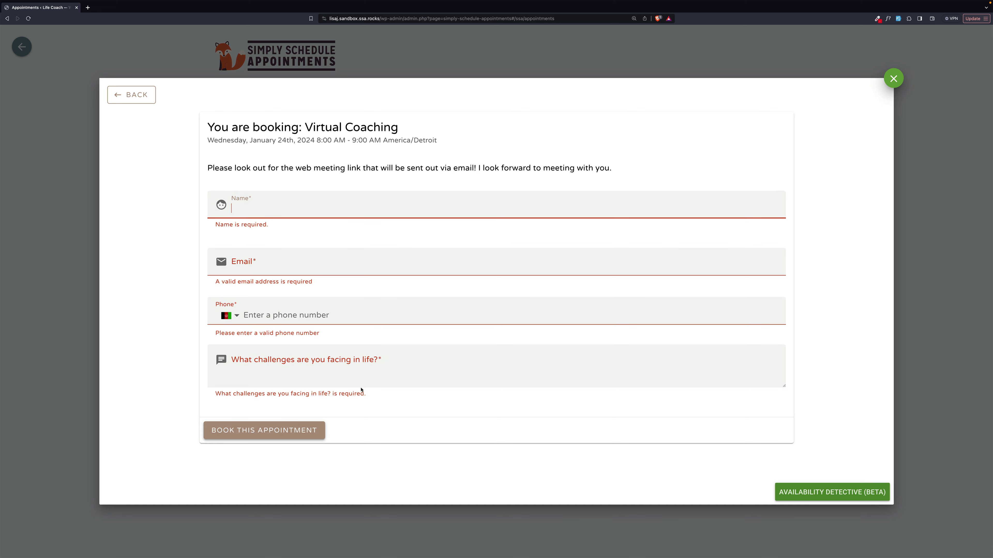
{"action": "left_click", "coordinate": [897, 19]}
{"action": "left_click", "coordinate": [896, 20]}
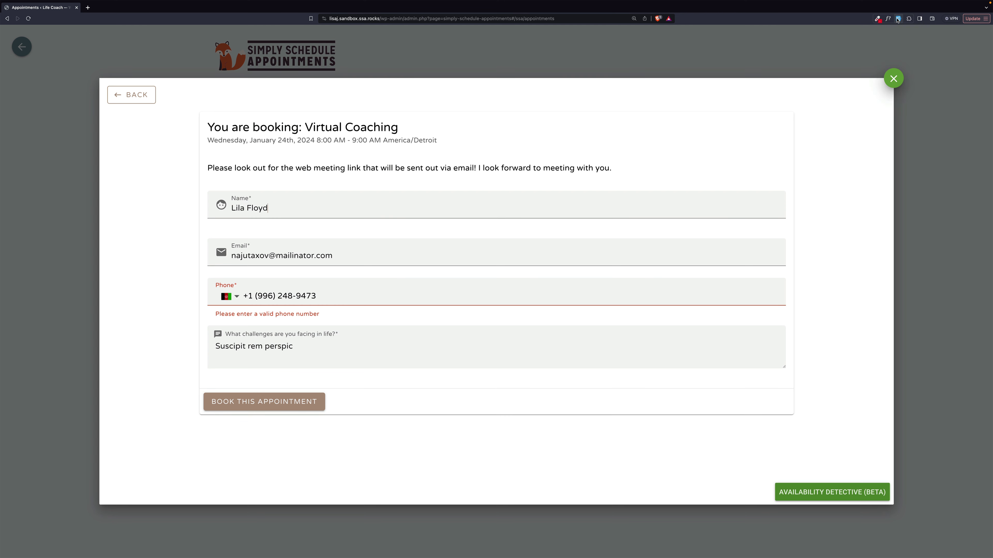
{"action": "left_click", "coordinate": [898, 19]}
{"action": "left_click", "coordinate": [898, 20]}
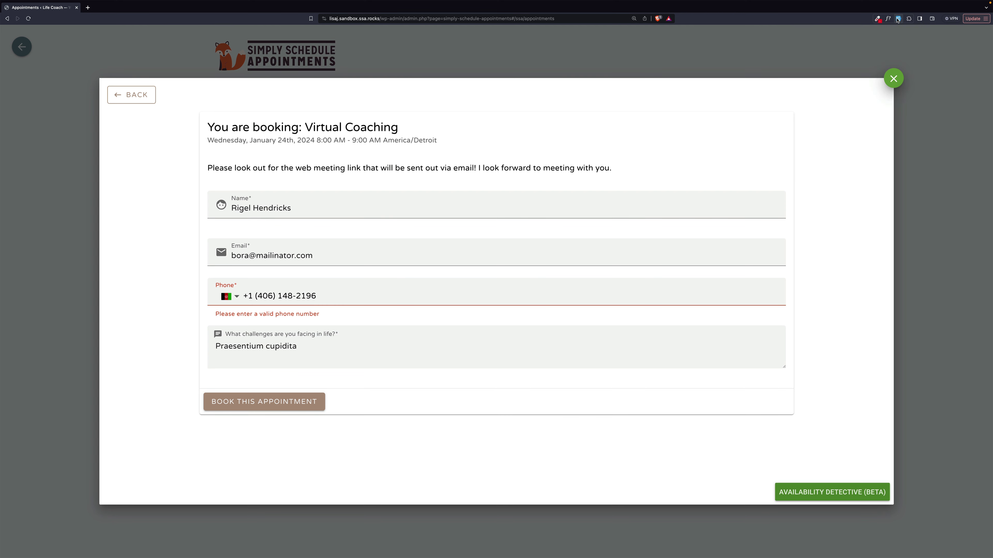
{"action": "left_click", "coordinate": [273, 403]}
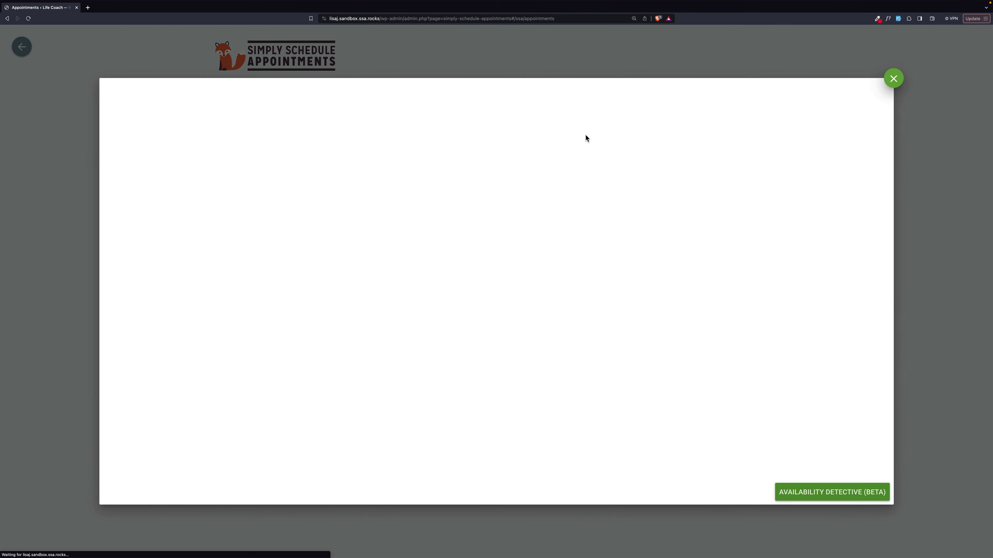
Book an In-Person Coaching appointment for Friday, January 26th, 2024 at 10:00 AM with generated customer details and close the booking window
{"action": "left_click", "coordinate": [206, 176]}
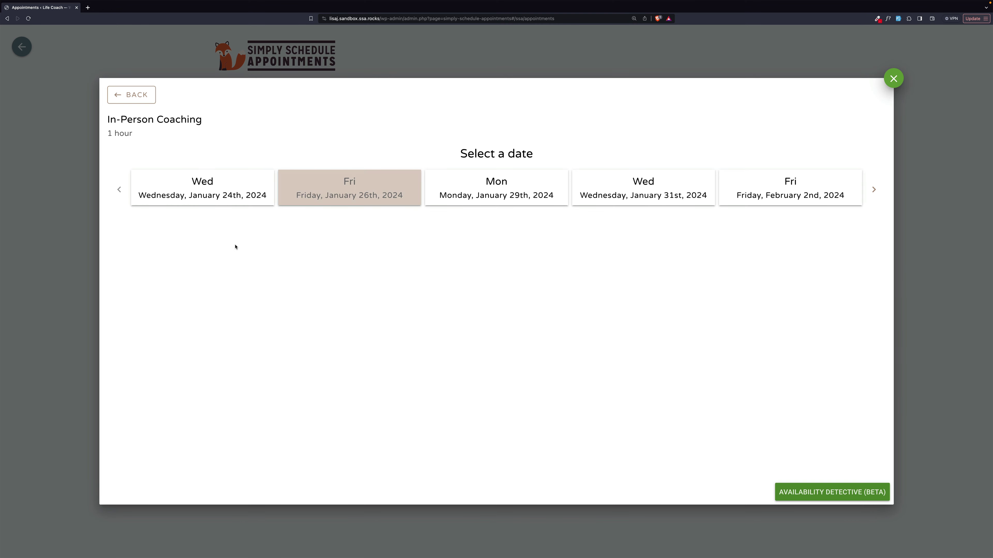
{"action": "left_click", "coordinate": [346, 190]}
{"action": "left_click", "coordinate": [414, 245]}
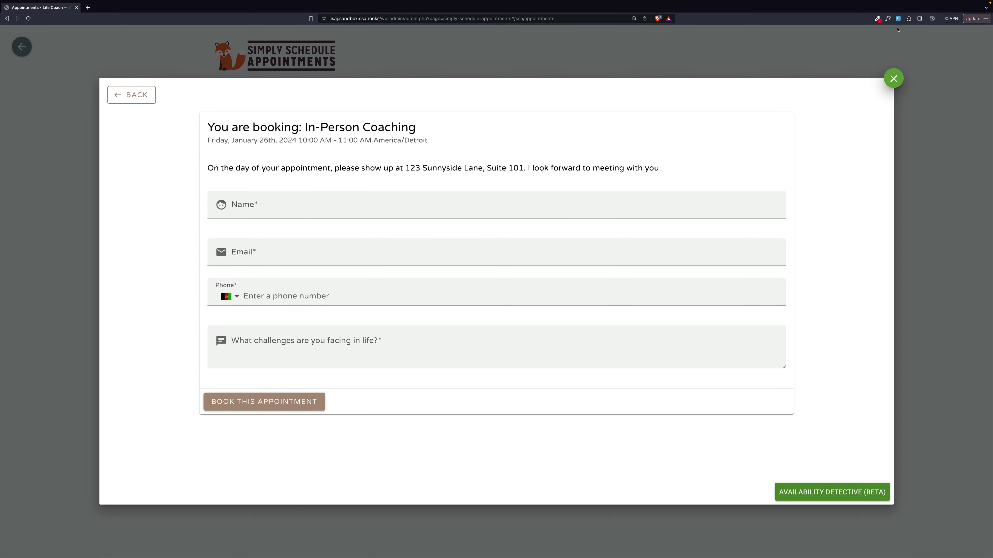
{"action": "left_click", "coordinate": [898, 18]}
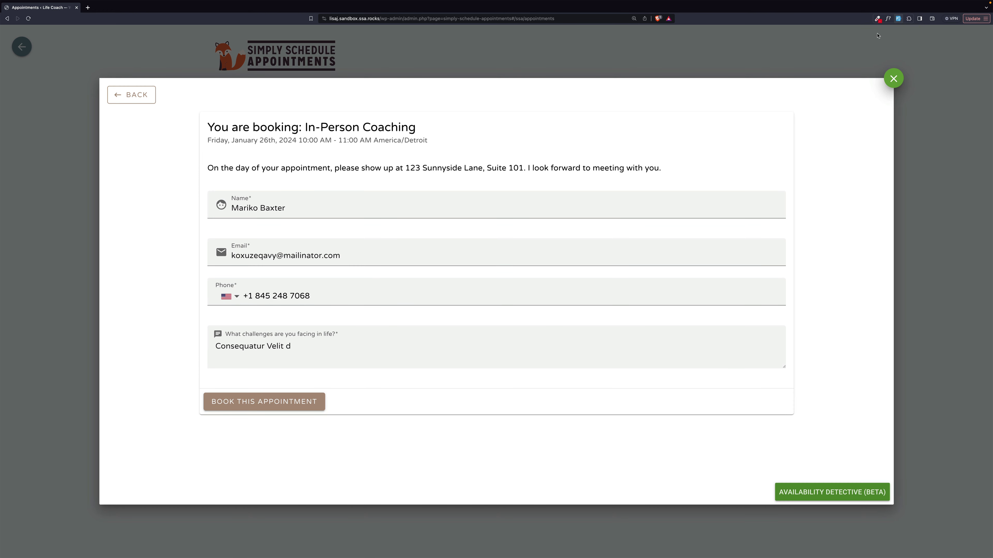
{"action": "left_click", "coordinate": [300, 401]}
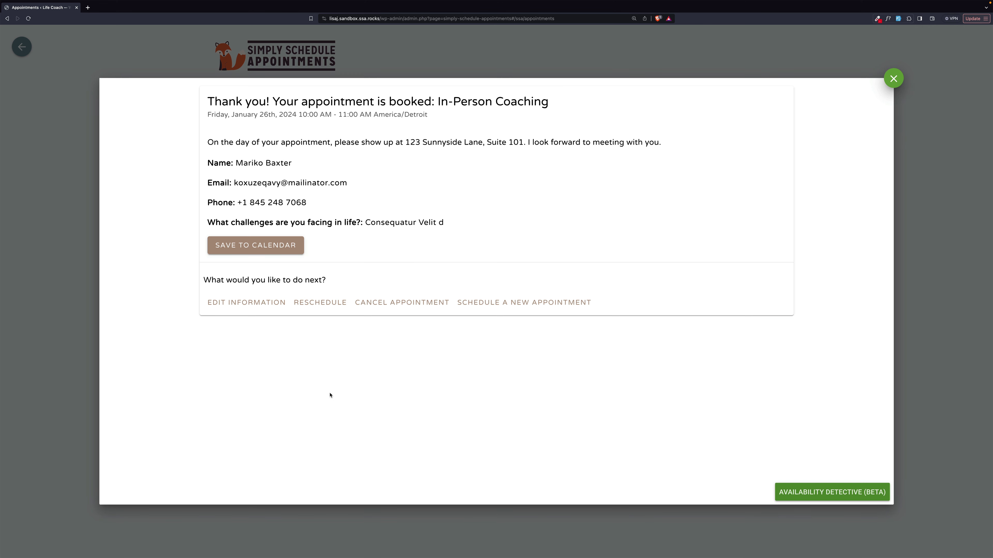
{"action": "left_click", "coordinate": [893, 77]}
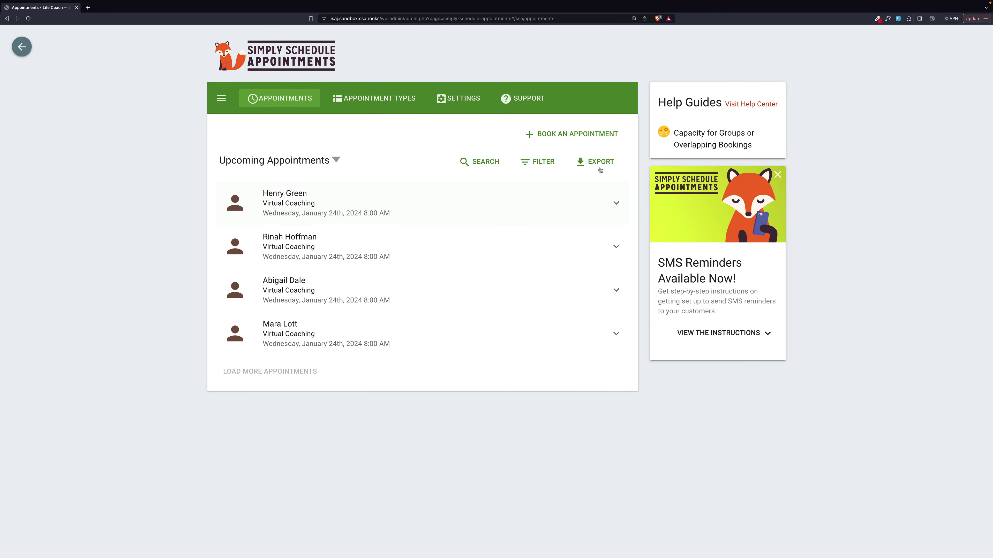
Book a second In-Person Coaching appointment in the same January 26th, 2024 10:00 AM slot with new generated customer details and close the booking window
{"action": "left_click", "coordinate": [591, 136]}
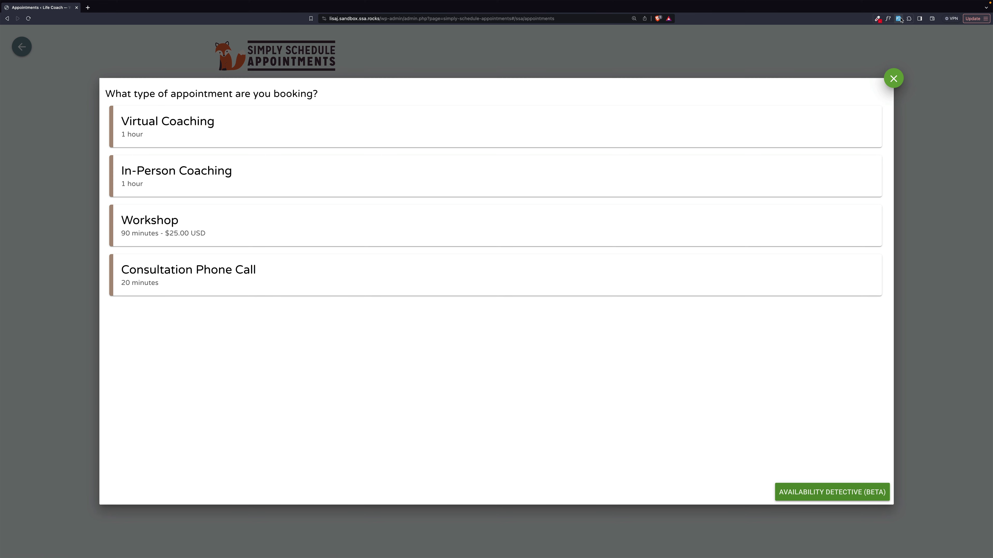
{"action": "left_click", "coordinate": [715, 171]}
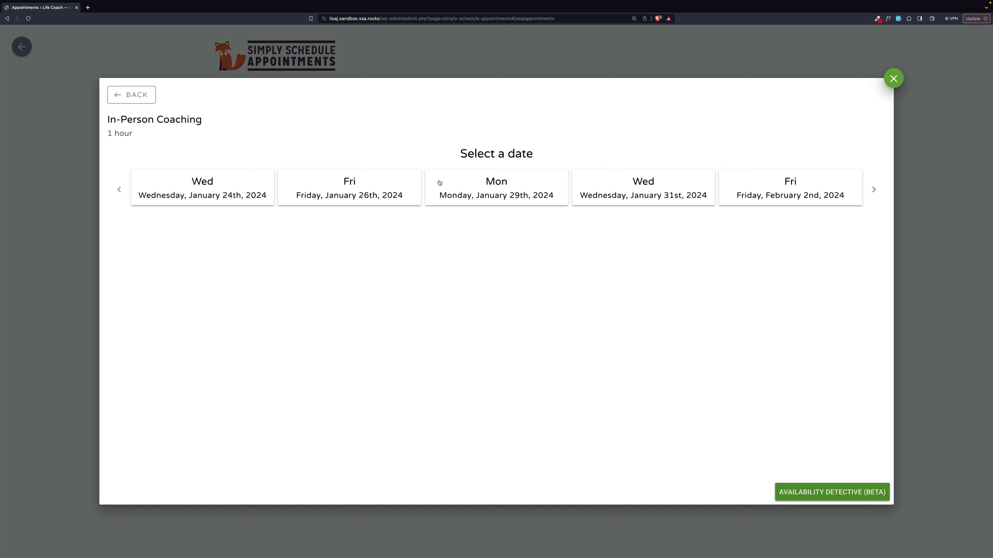
{"action": "left_click", "coordinate": [386, 188]}
{"action": "left_click", "coordinate": [387, 238]}
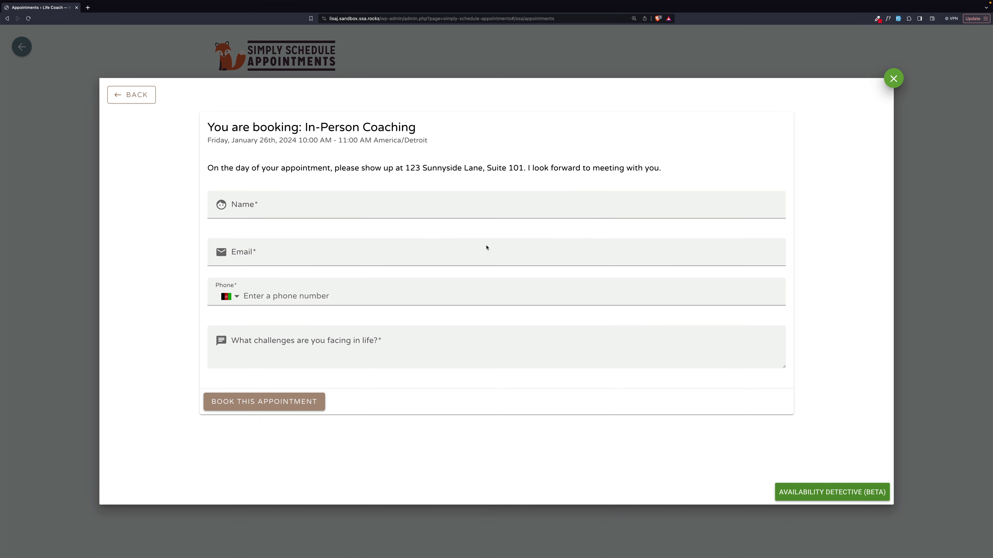
{"action": "left_click", "coordinate": [898, 20]}
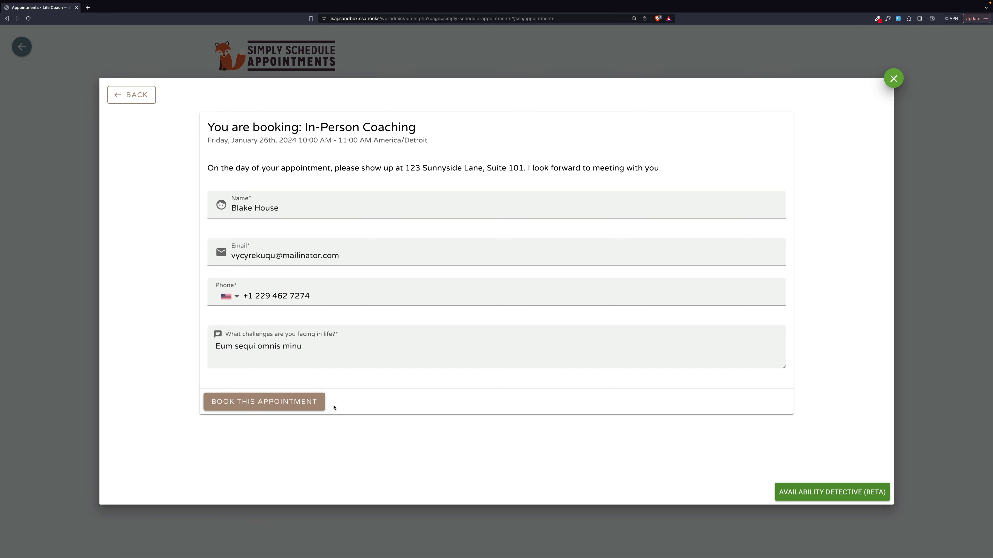
{"action": "left_click", "coordinate": [297, 405]}
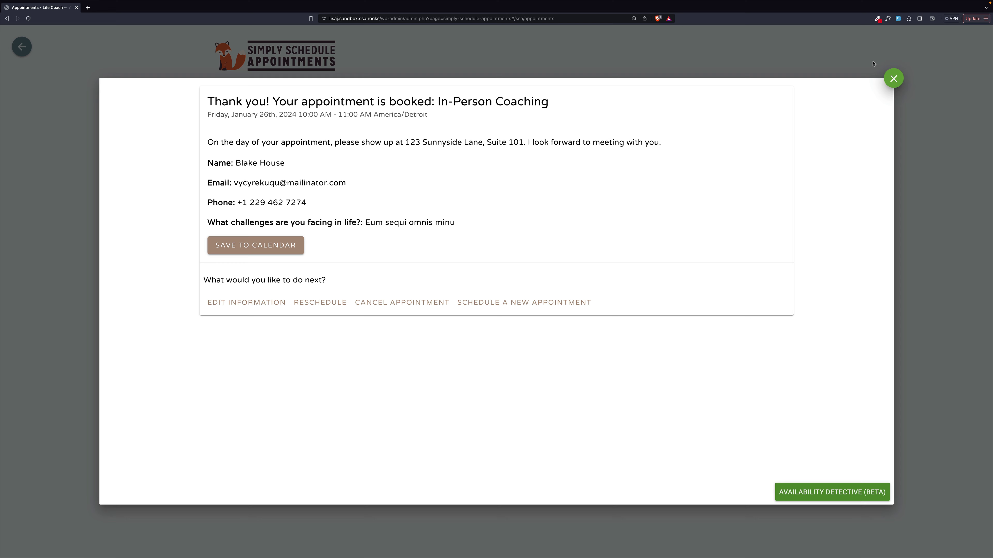
{"action": "left_click", "coordinate": [894, 78]}
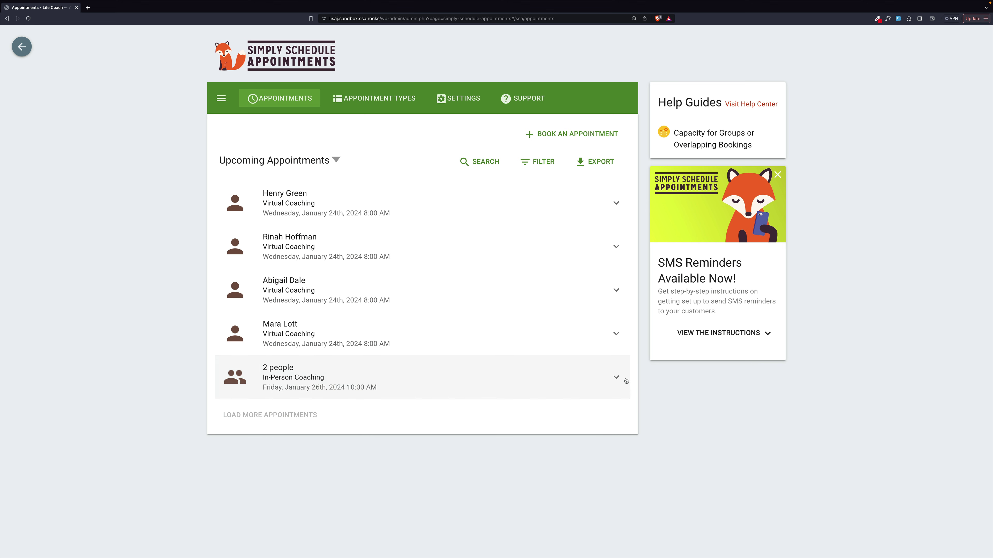
Review the attendee list of the January 26th In-Person Coaching group, and expand the last individual Virtual Coaching appointment's details for comparison
{"action": "left_click", "coordinate": [615, 377]}
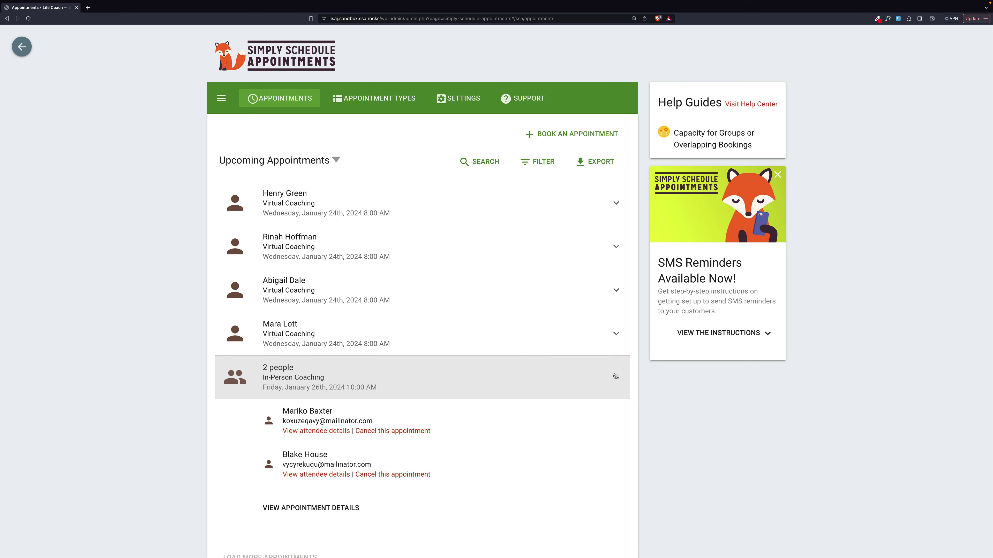
{"action": "left_click", "coordinate": [615, 376]}
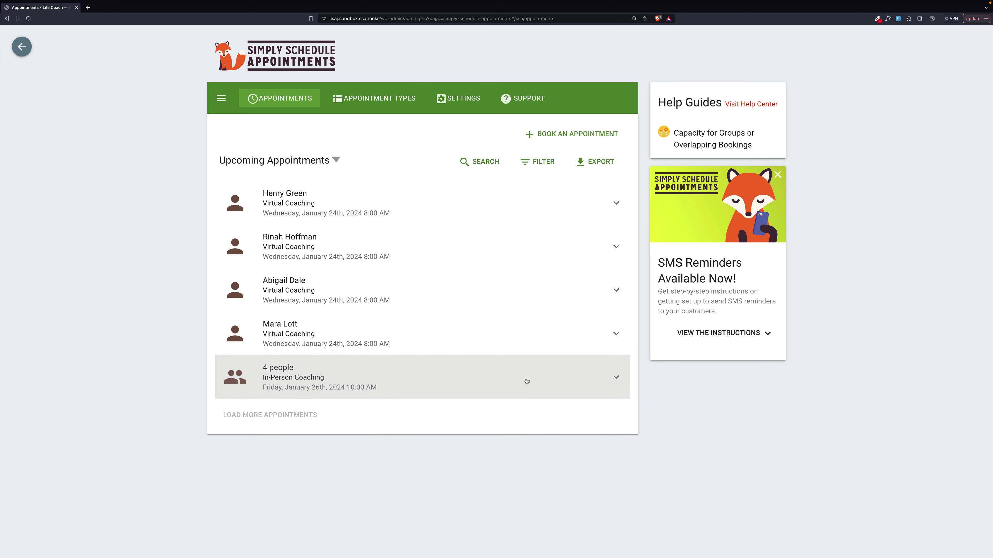
{"action": "left_click", "coordinate": [616, 377]}
{"action": "scroll", "coordinate": [518, 393], "scroll_direction": "down", "scroll_amount": 3}
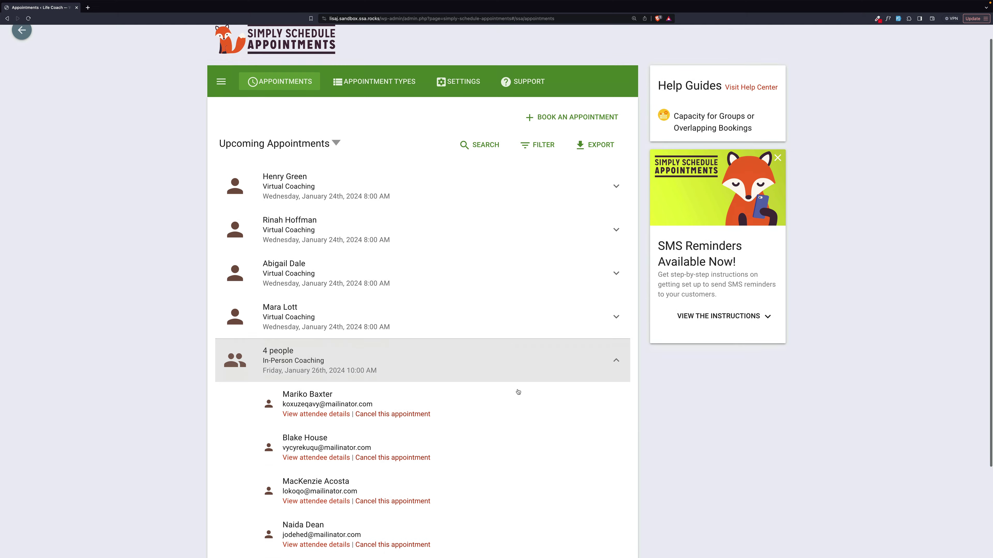
{"action": "scroll", "coordinate": [520, 391], "scroll_direction": "down", "scroll_amount": 2}
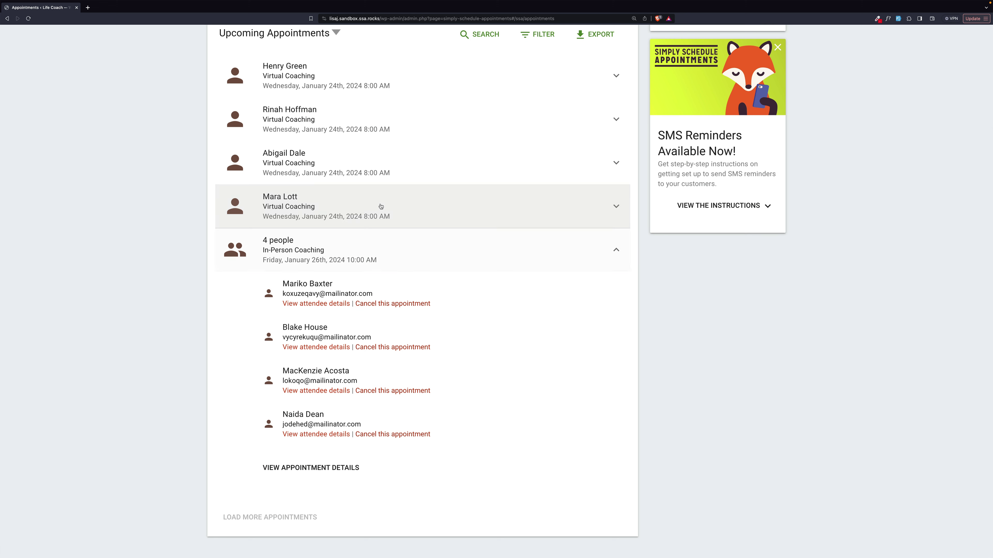
{"action": "left_click", "coordinate": [618, 208]}
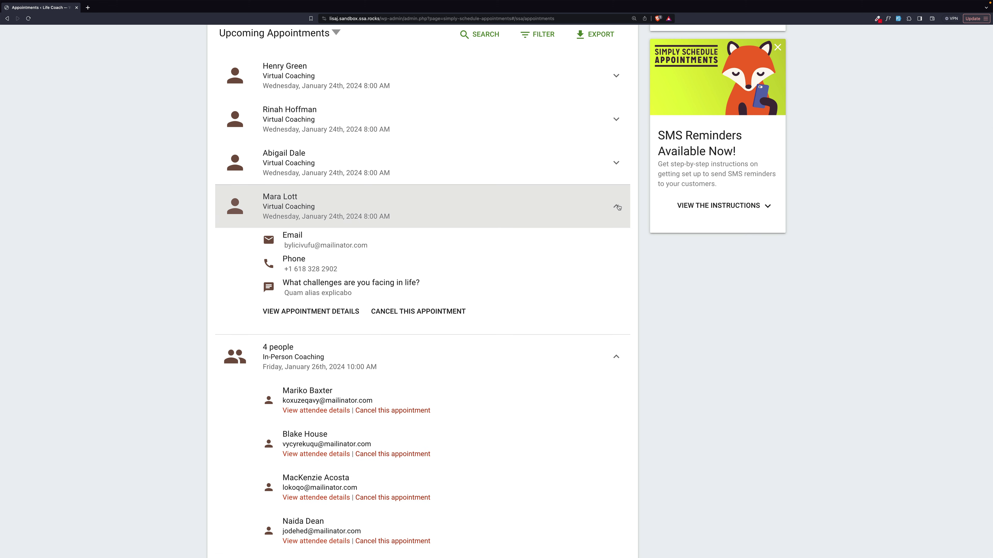